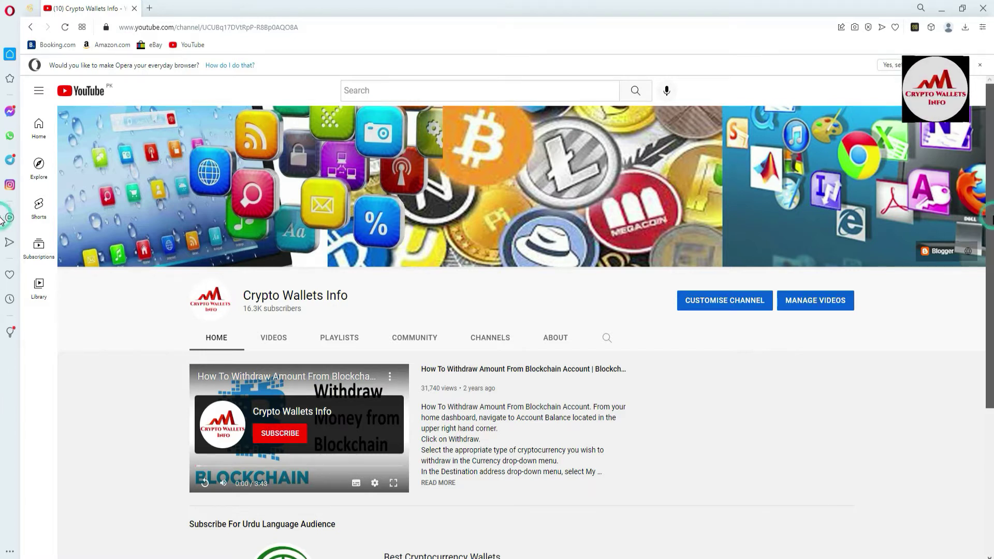
Open the Coin98 extension and unlock it with the wallet password, showing Wallet No 3
scroll(1, 222, "down", 3)
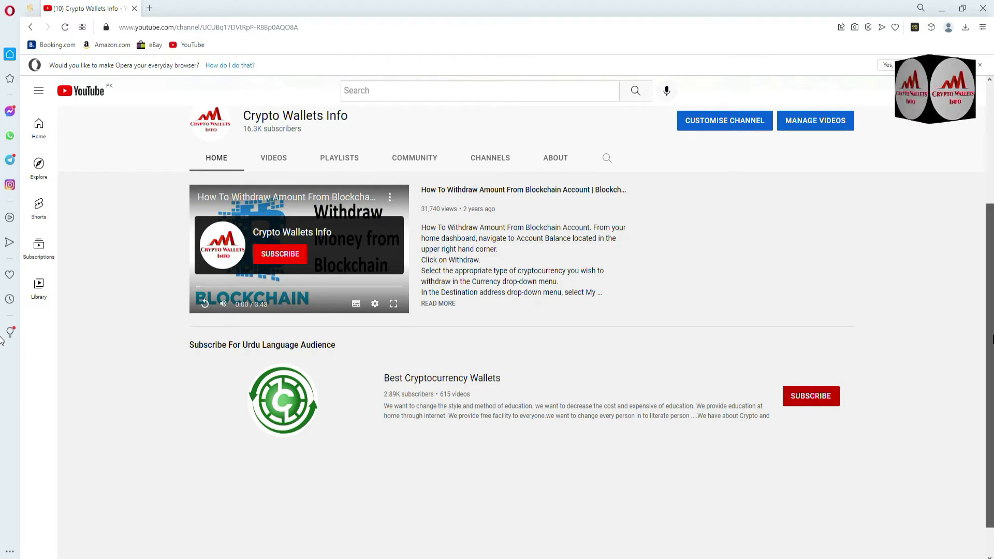
scroll(1, 259, "up", 3)
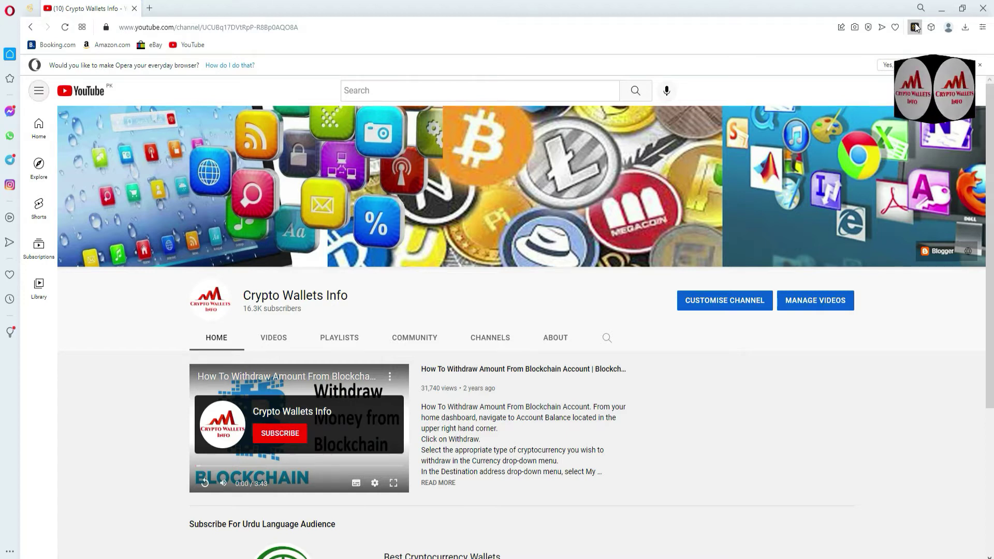
left_click(915, 27)
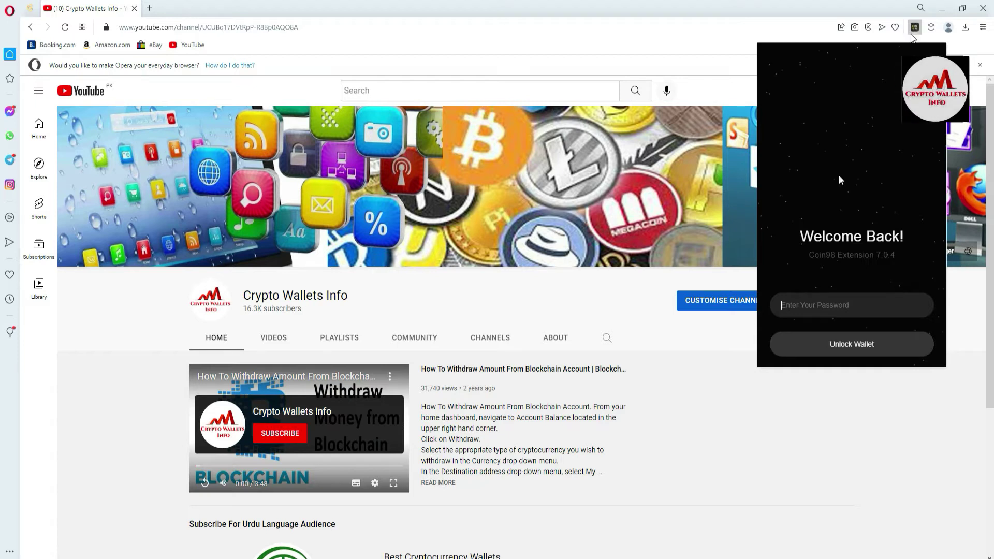
left_click(811, 303)
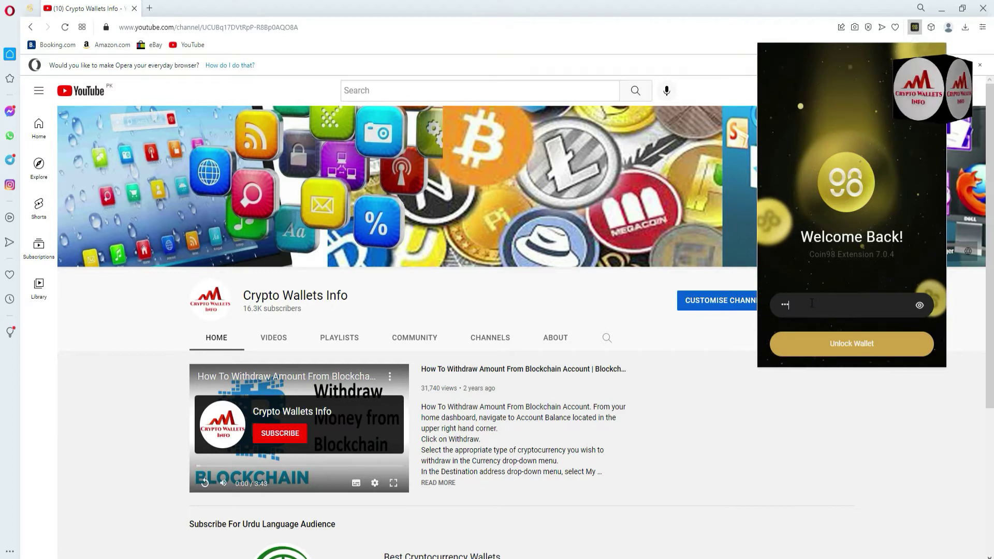
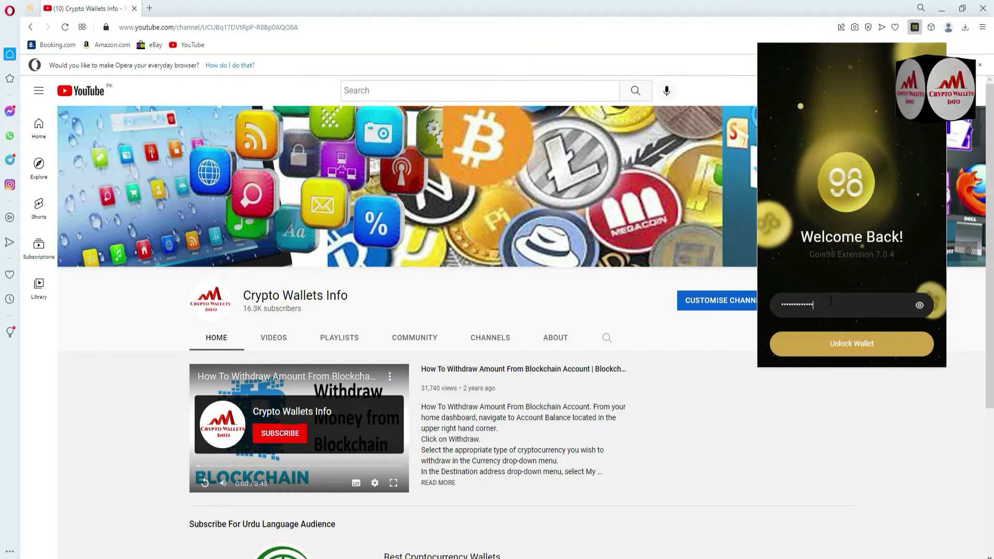
left_click(845, 345)
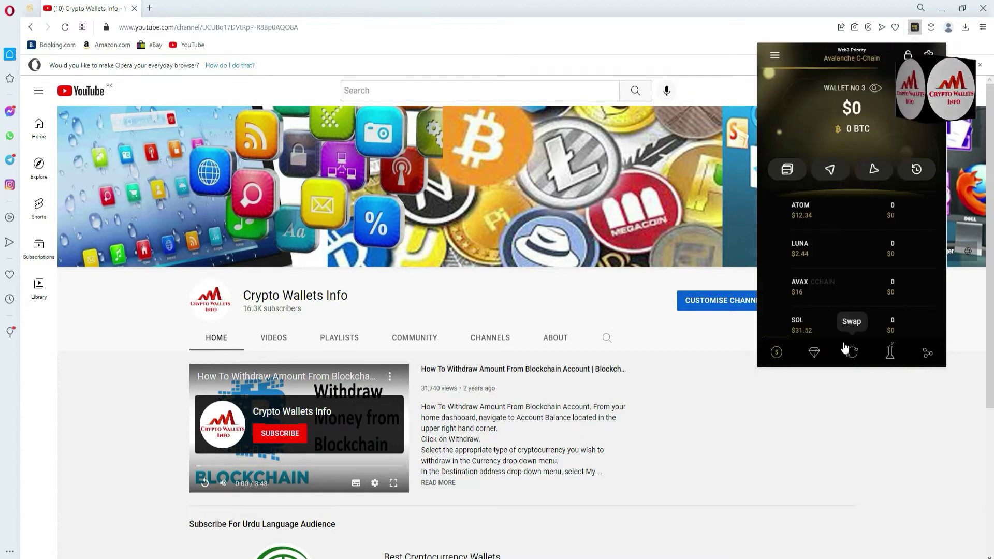
From the wallet's settings, switch Coin98 to expanded view in its own browser tab
left_click(928, 54)
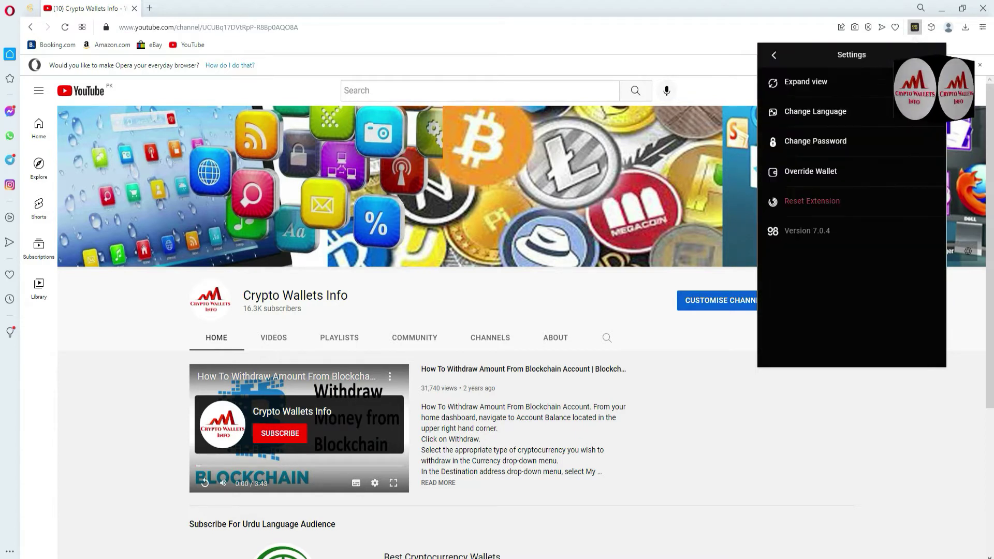
left_click(832, 82)
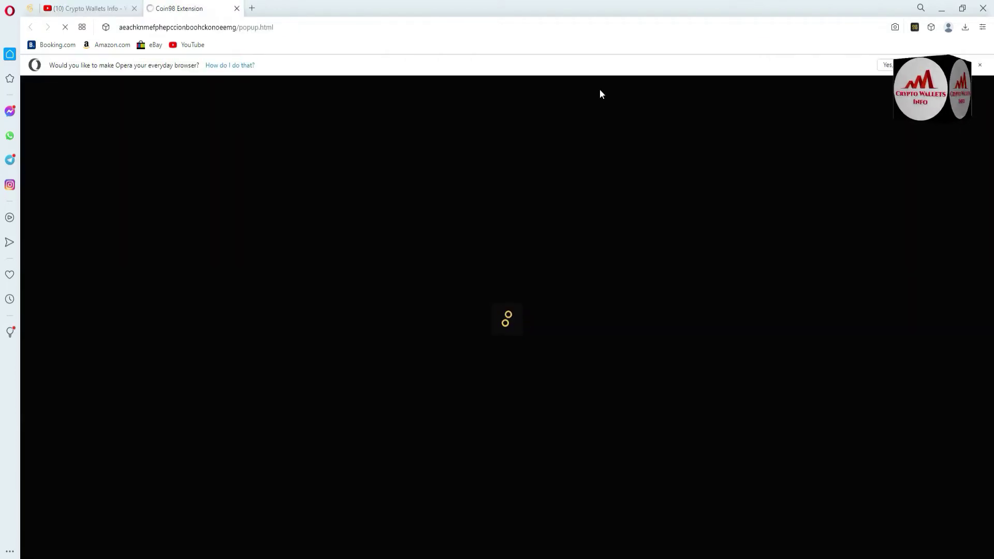
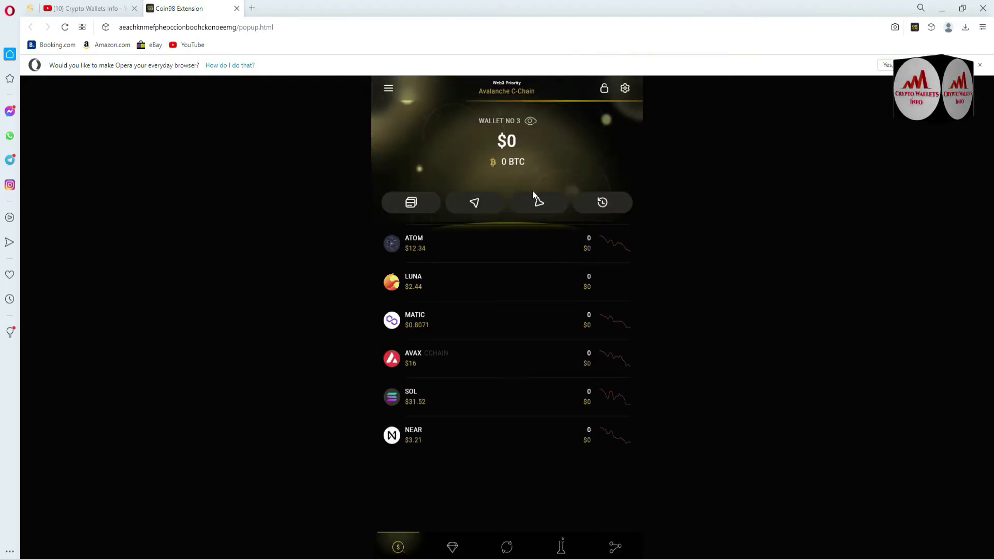
left_click(492, 124)
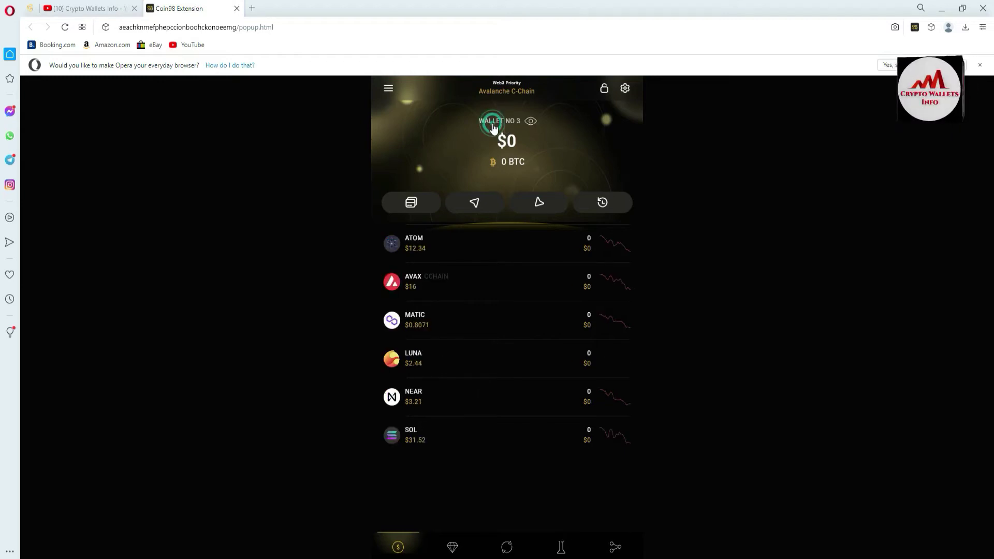
double_click(492, 124)
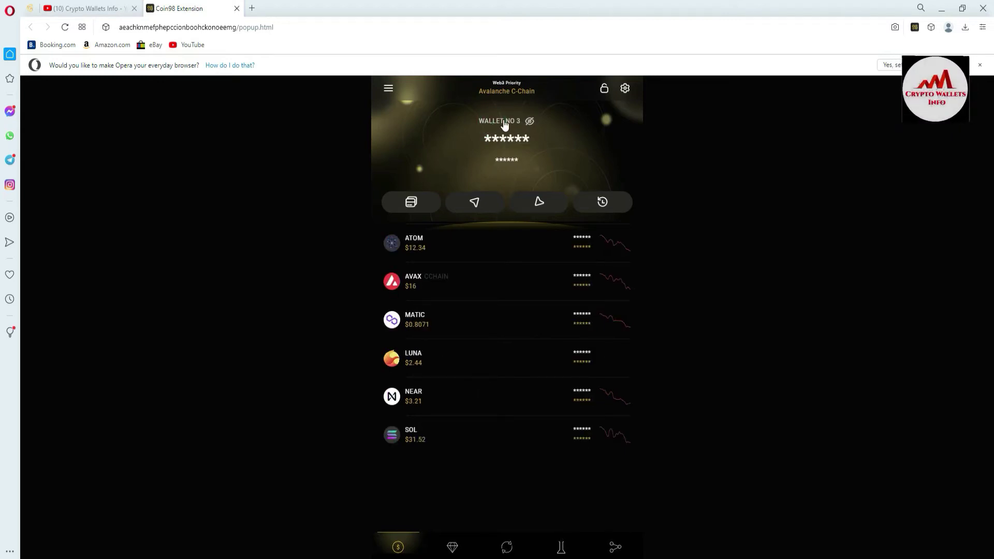
left_click(503, 120)
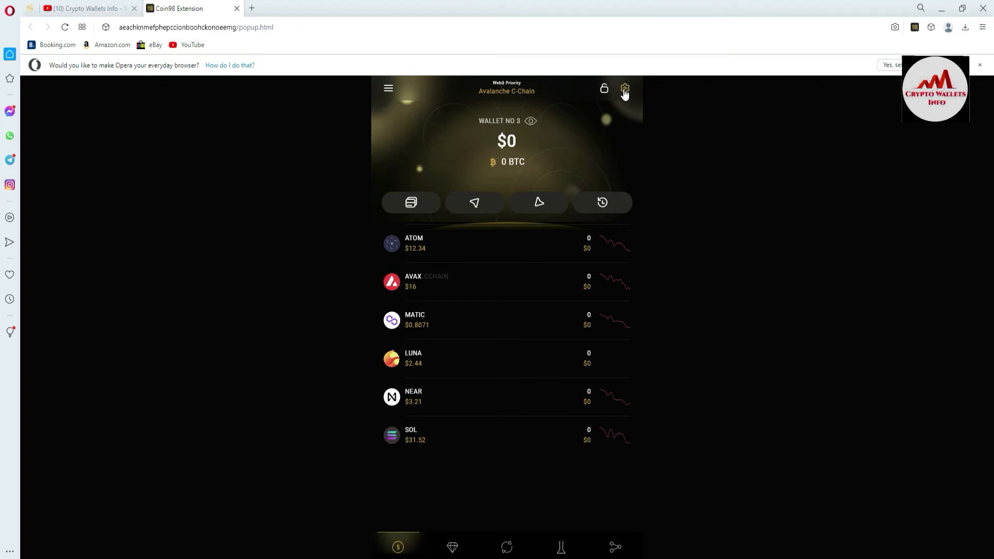
Open the wallet Settings and choose Change Password
left_click(624, 90)
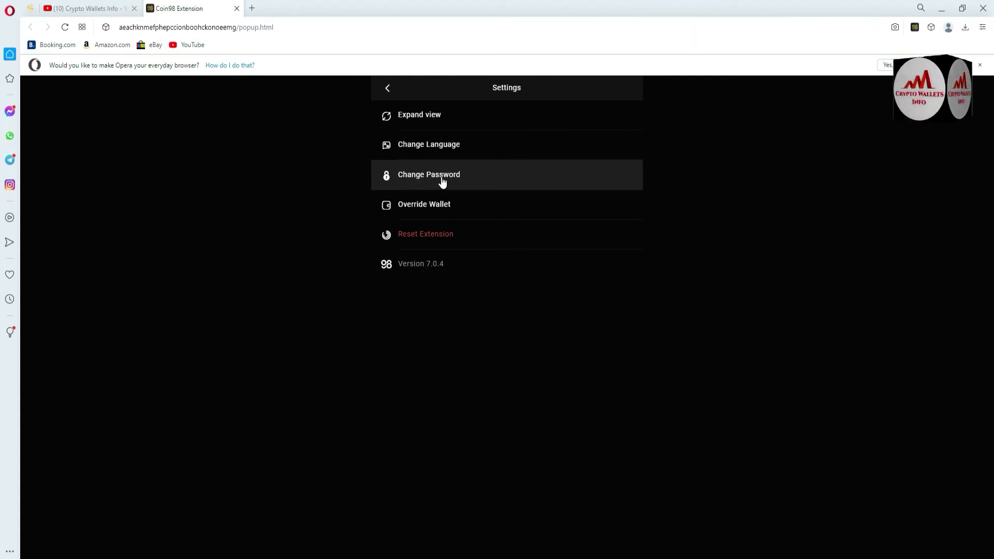
left_click(443, 178)
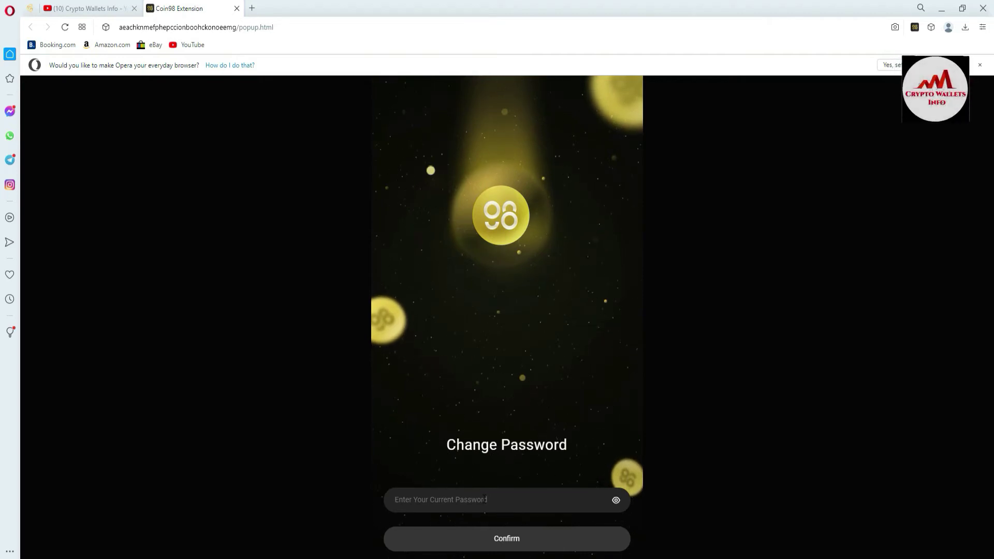
Enter the current wallet password and confirm it
left_click(484, 499)
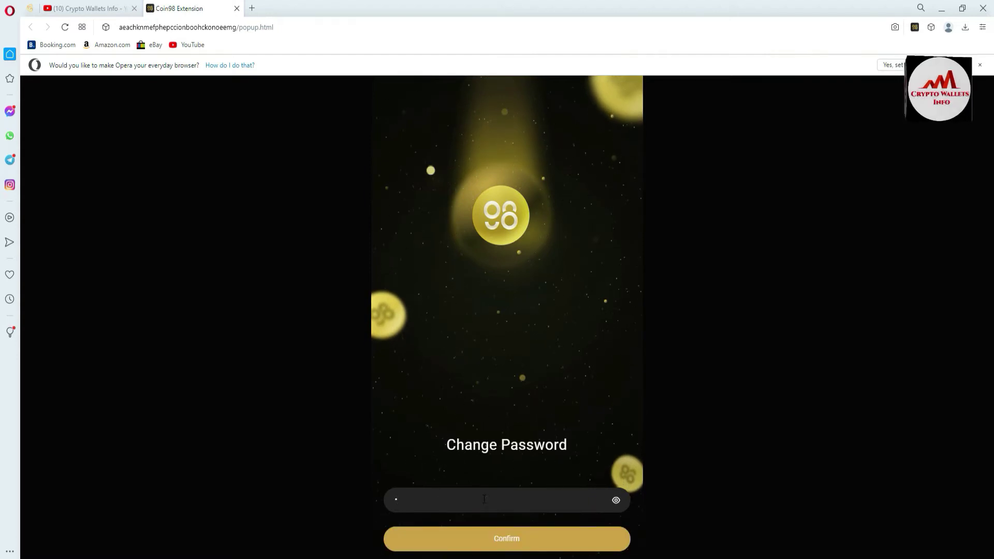
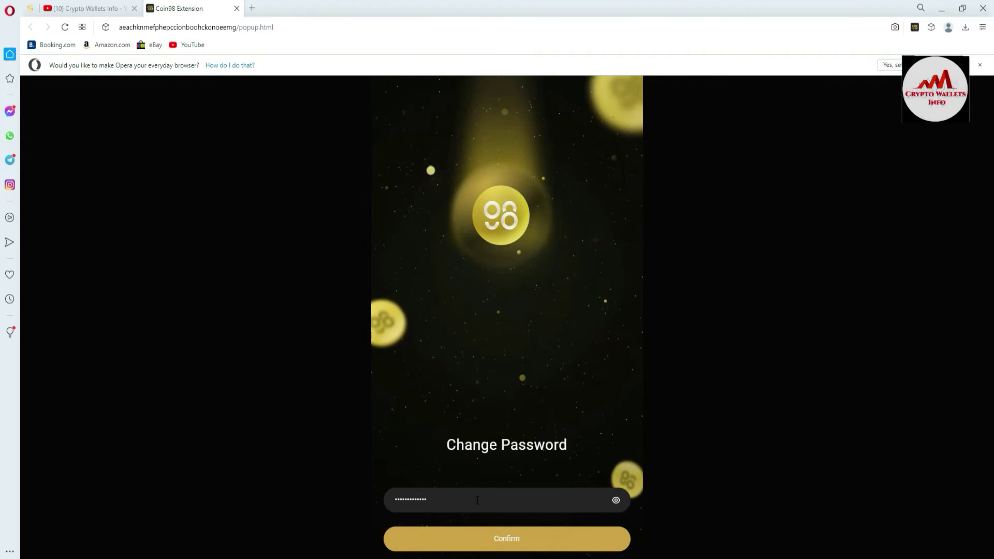
left_click(500, 540)
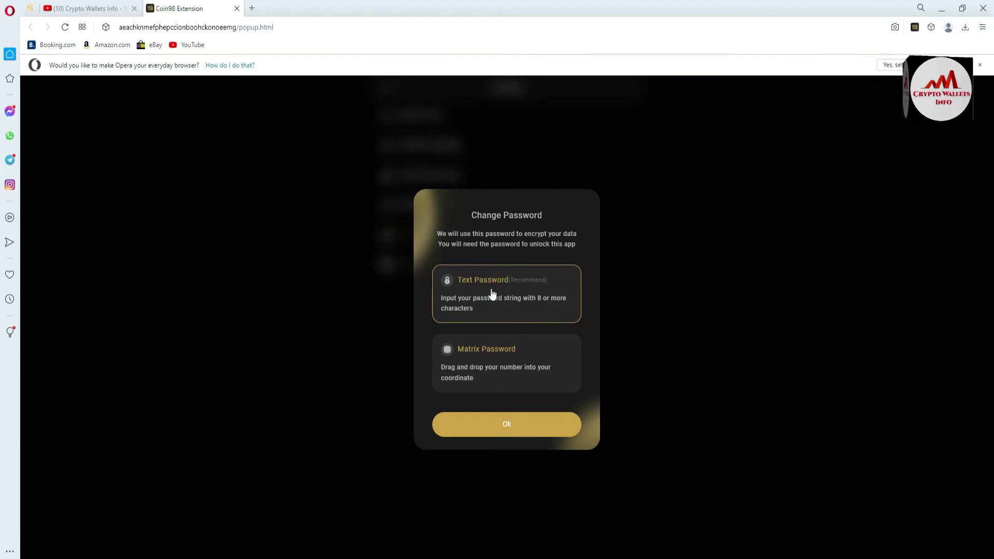
Keep Text Password as the new password type and accept it
left_click(506, 427)
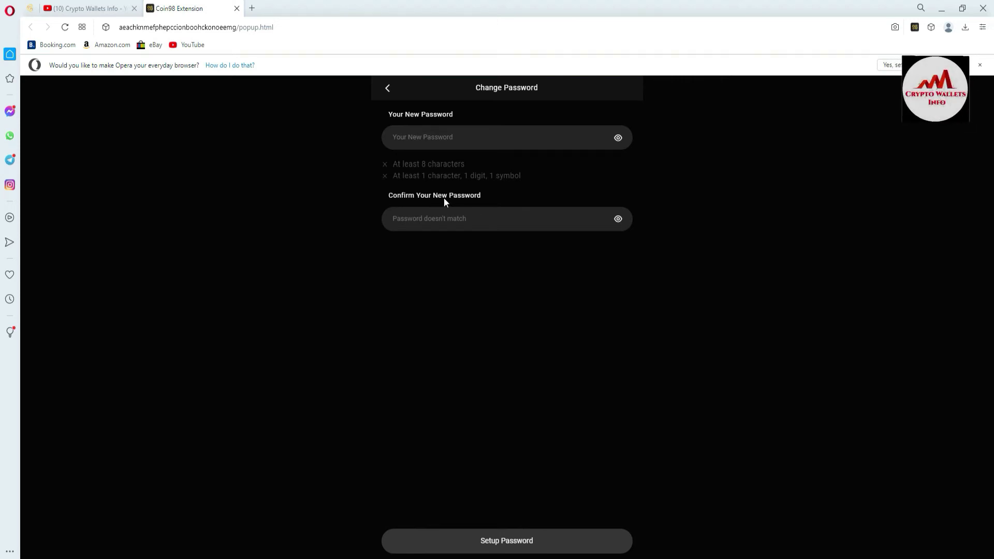
Enter the new text password in both fields and save it with Setup Password
left_click(426, 135)
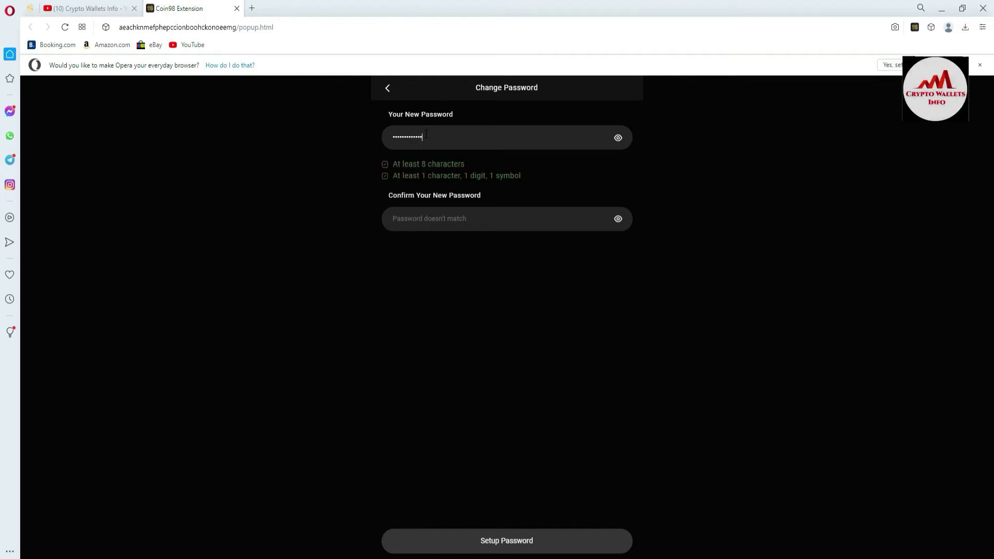
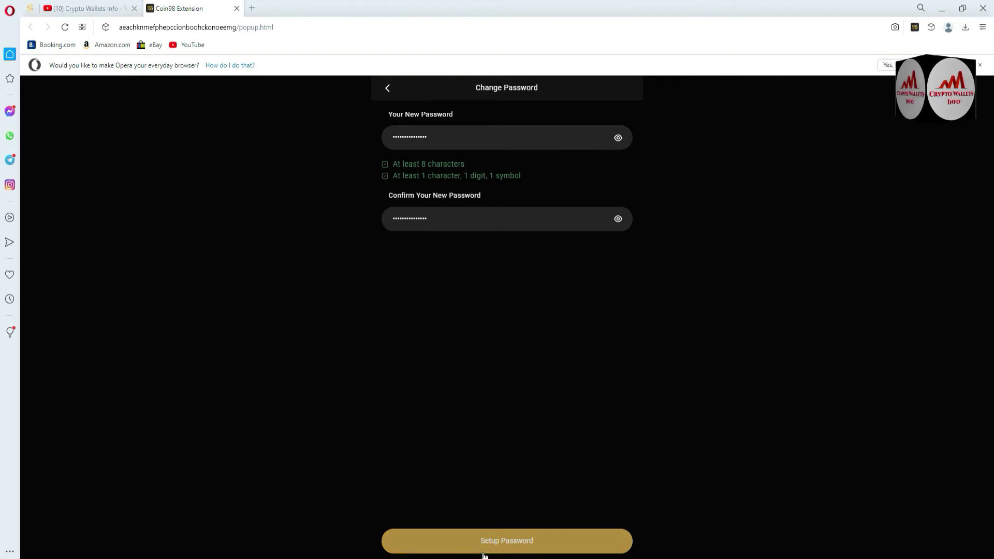
left_click(520, 542)
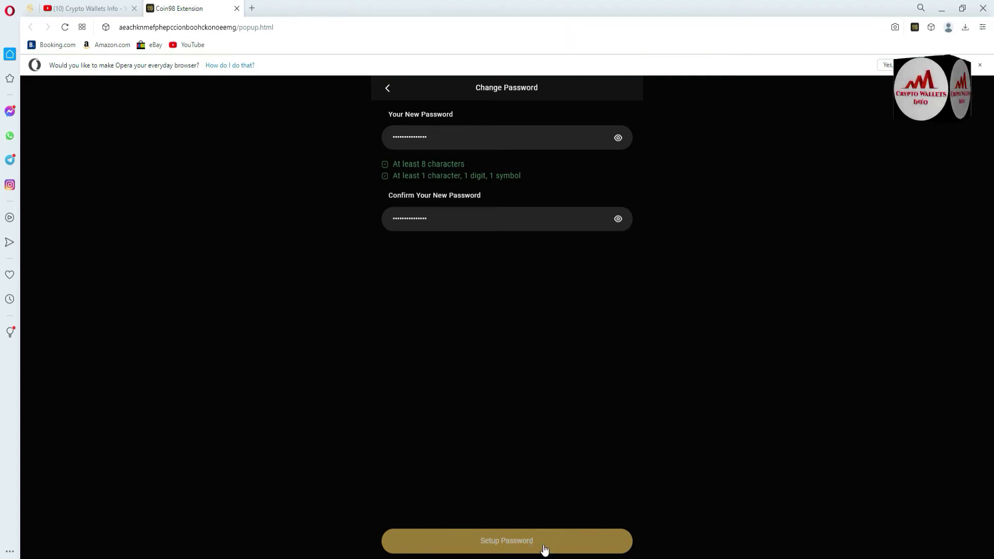
left_click(517, 539)
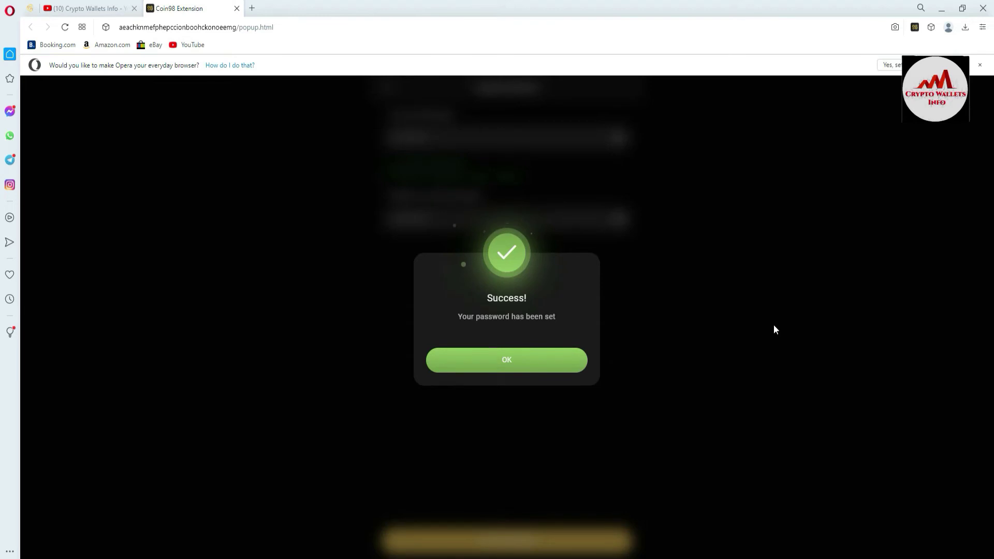
Lock the wallet and try unlocking with the old password, which is rejected as invalid
left_click(496, 360)
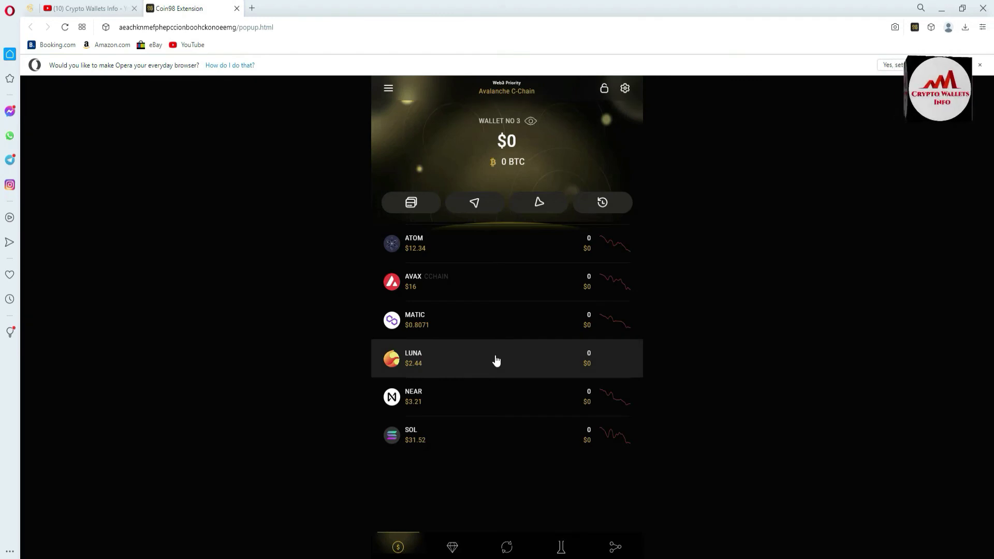
left_click(604, 89)
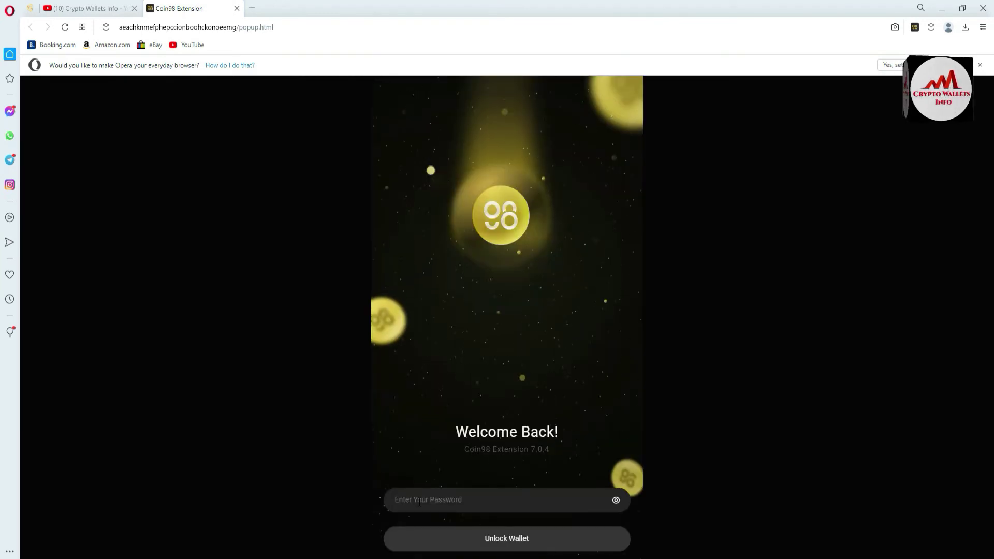
left_click(418, 502)
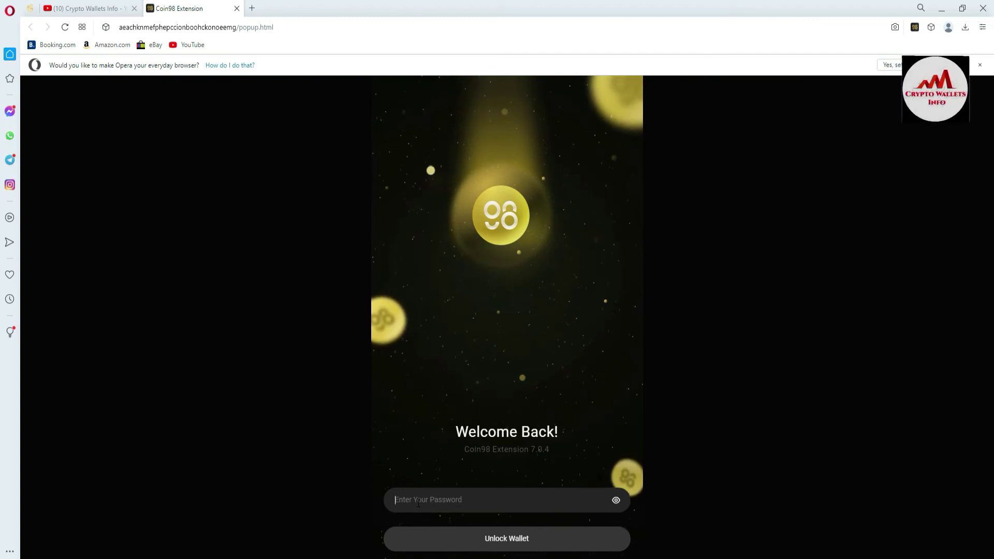
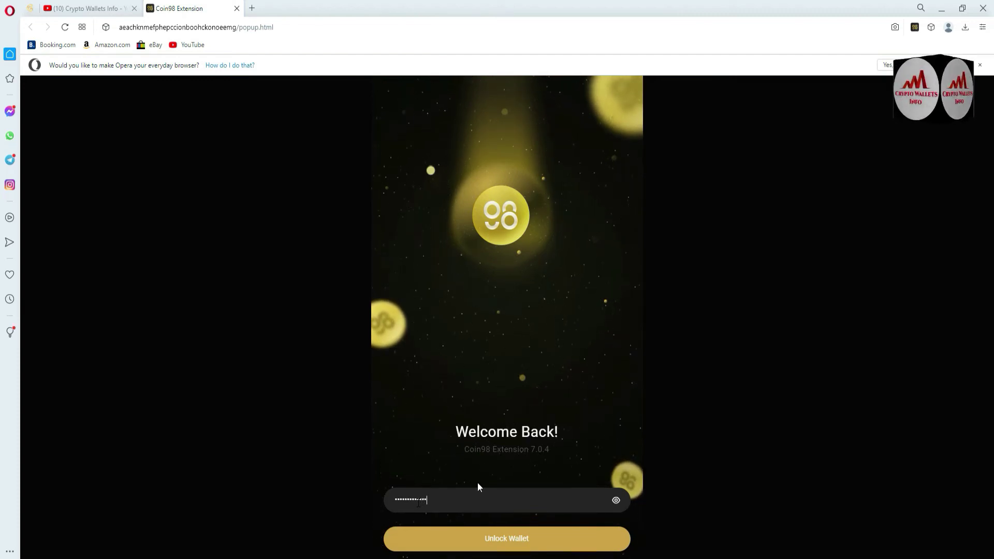
left_click(524, 536)
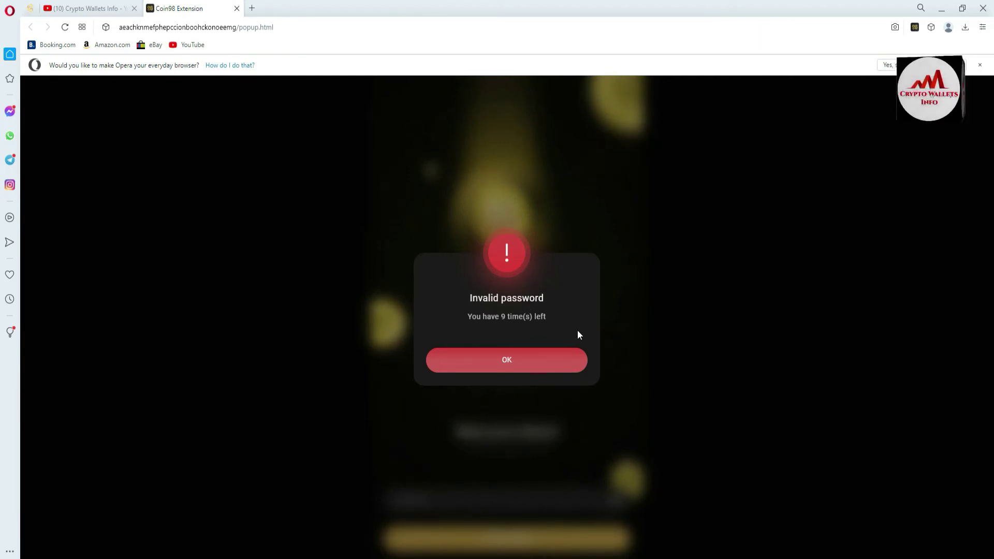
Dismiss the invalid-password alert and unlock the wallet by entering the new password
left_click(530, 360)
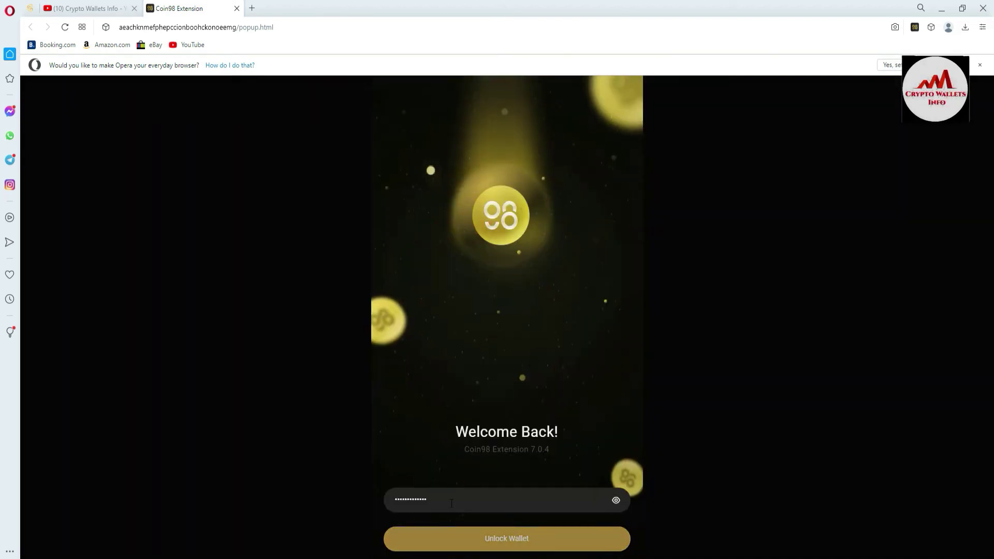
left_click_drag(450, 500, 368, 497)
type("a")
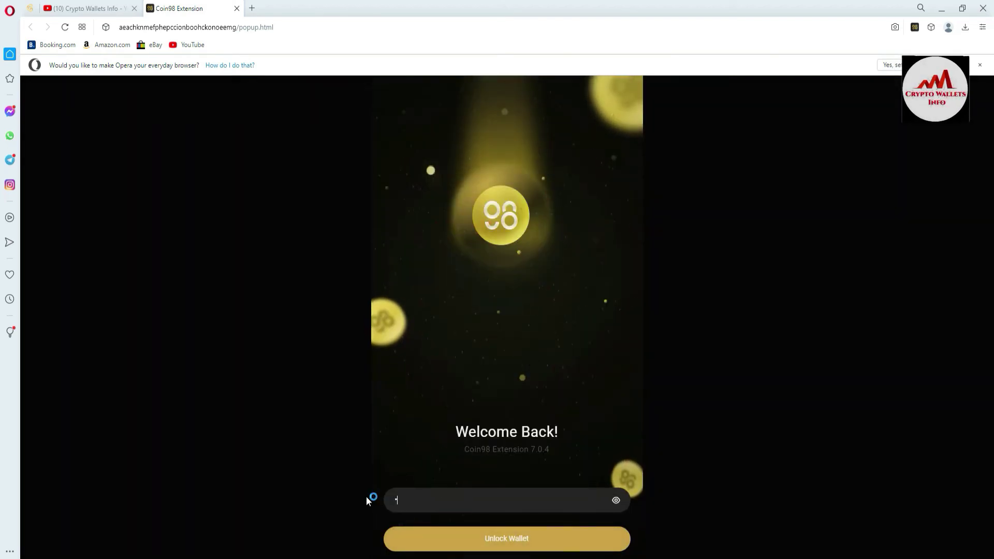
type("aaaa")
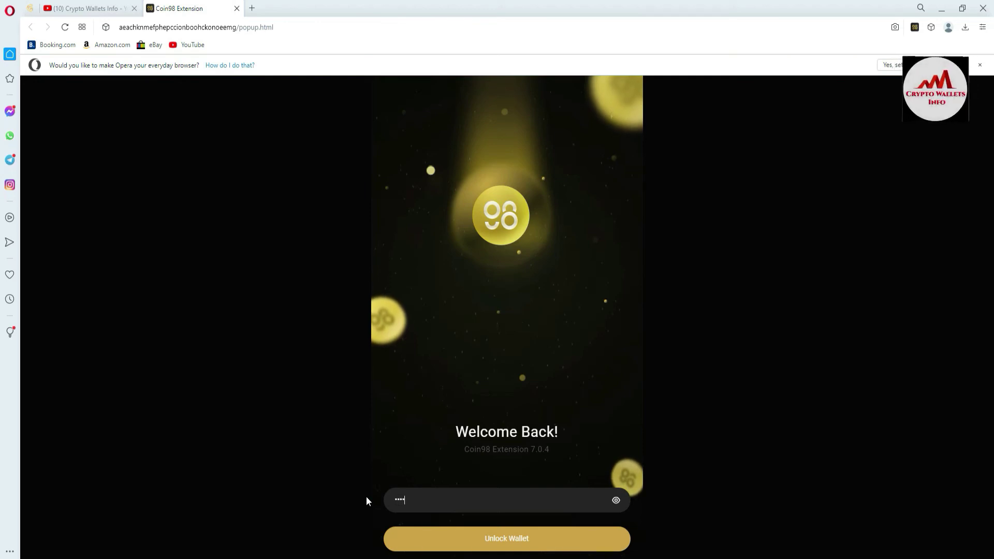
type("aa")
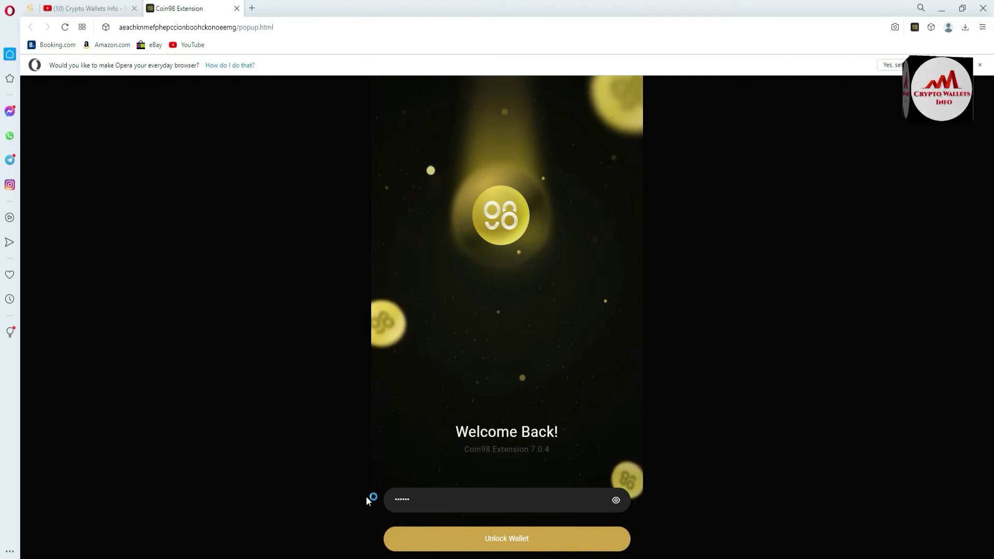
type("aaaaa")
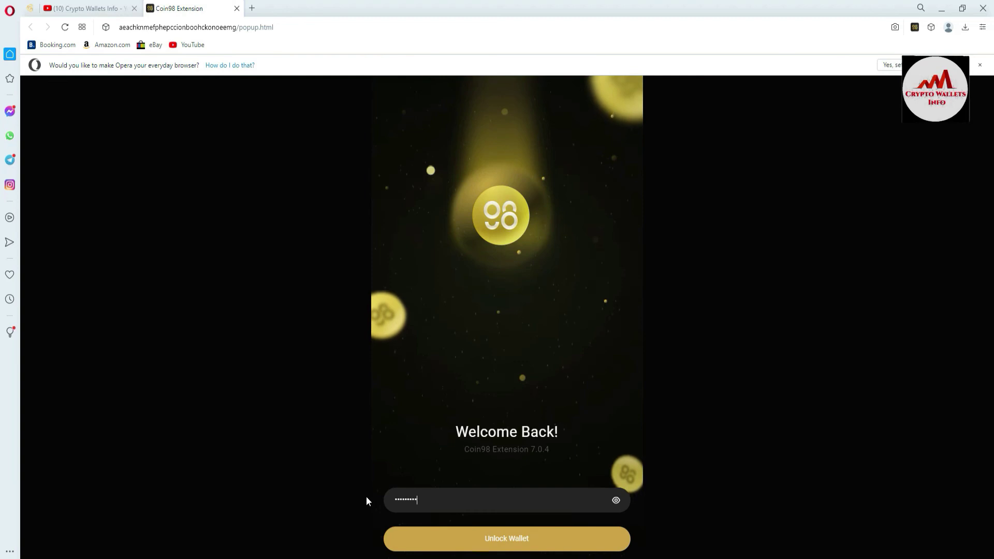
type("aaa")
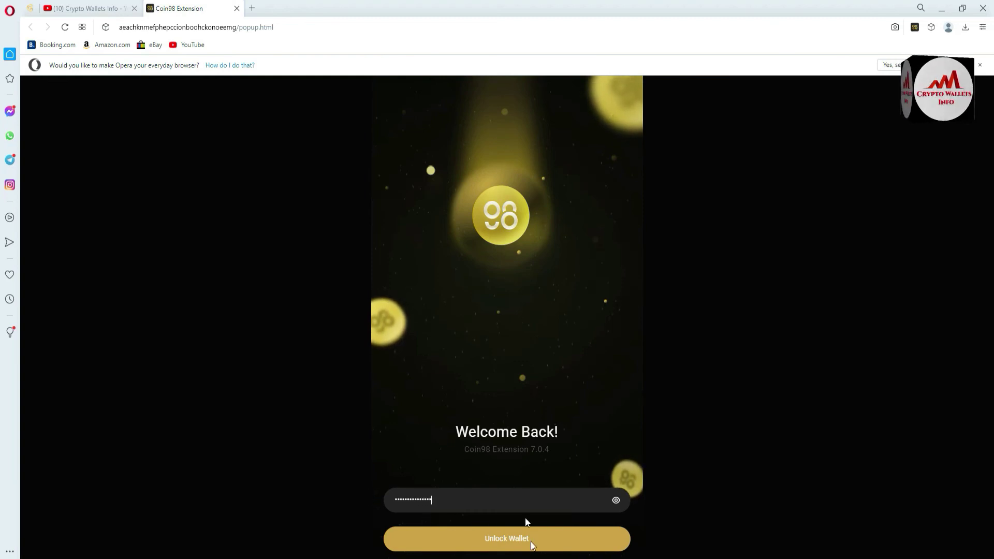
left_click(512, 543)
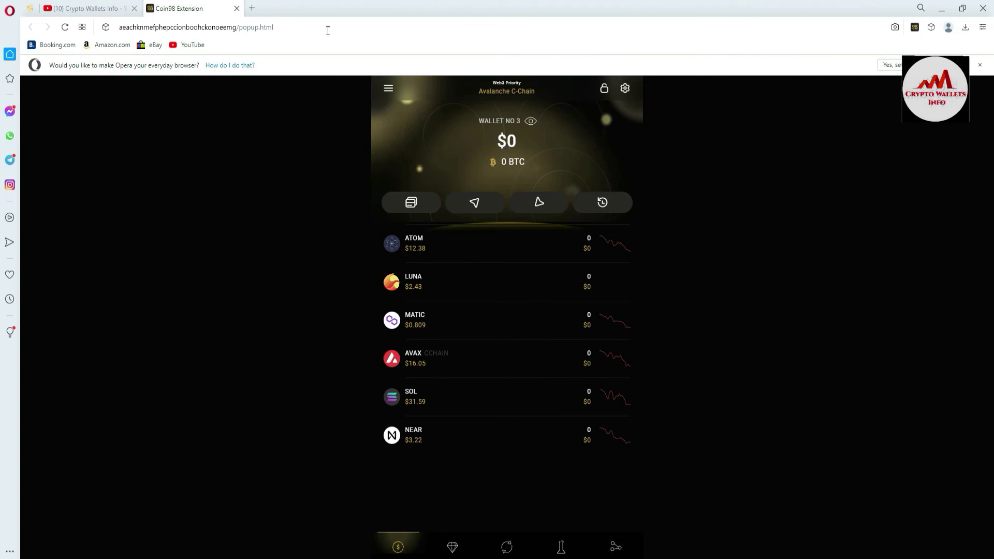
Switch to the Crypto Wallets Info YouTube channel and browse its Videos uploads
left_click(82, 6)
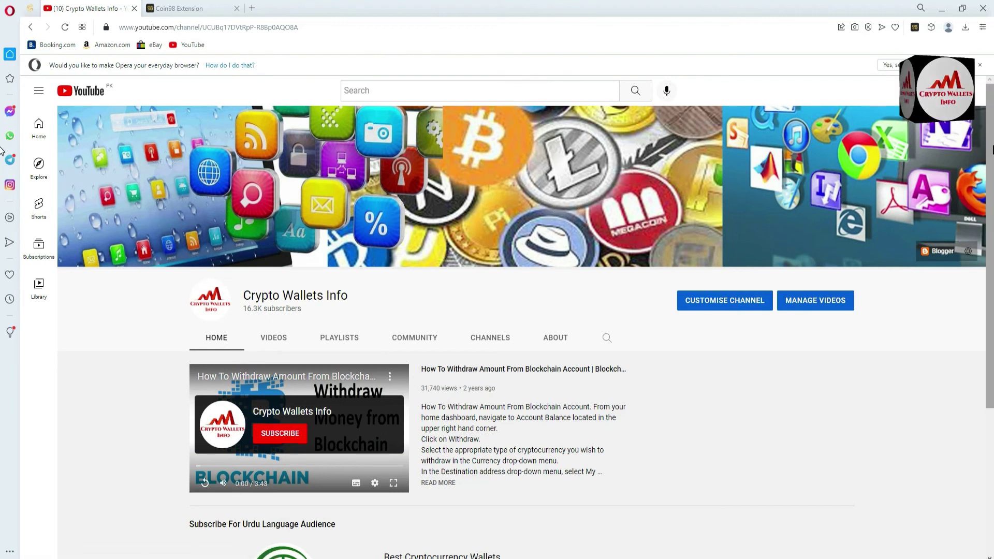
scroll(390, 294, "down", 1)
scroll(3, 245, "down", 3)
scroll(2, 246, "down", 1)
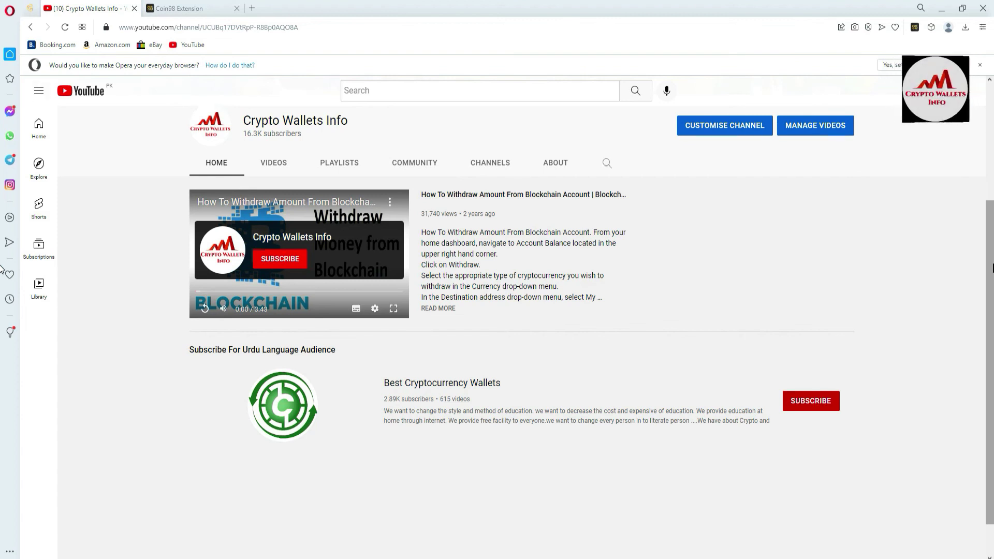
scroll(2, 269, "up", 3)
scroll(2, 192, "up", 2)
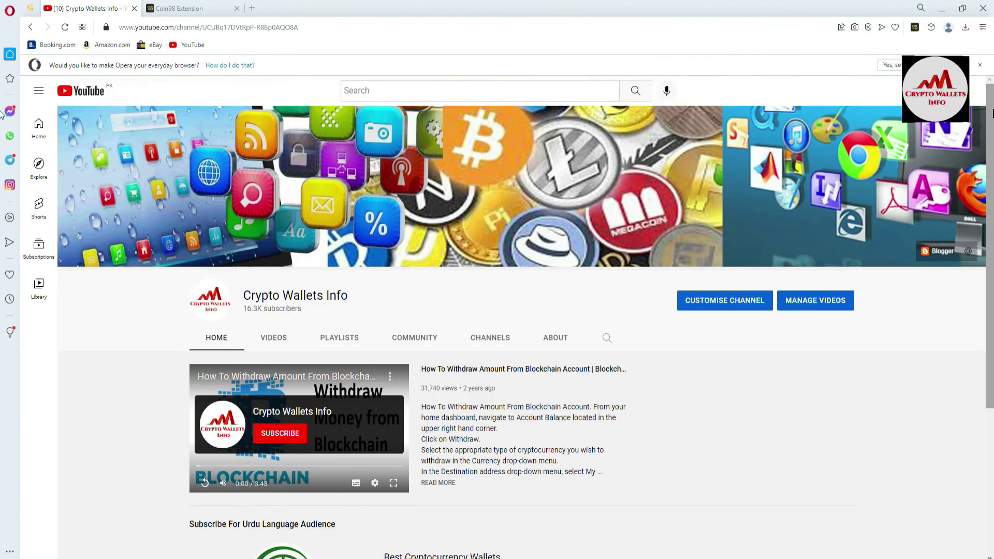
left_click(277, 341)
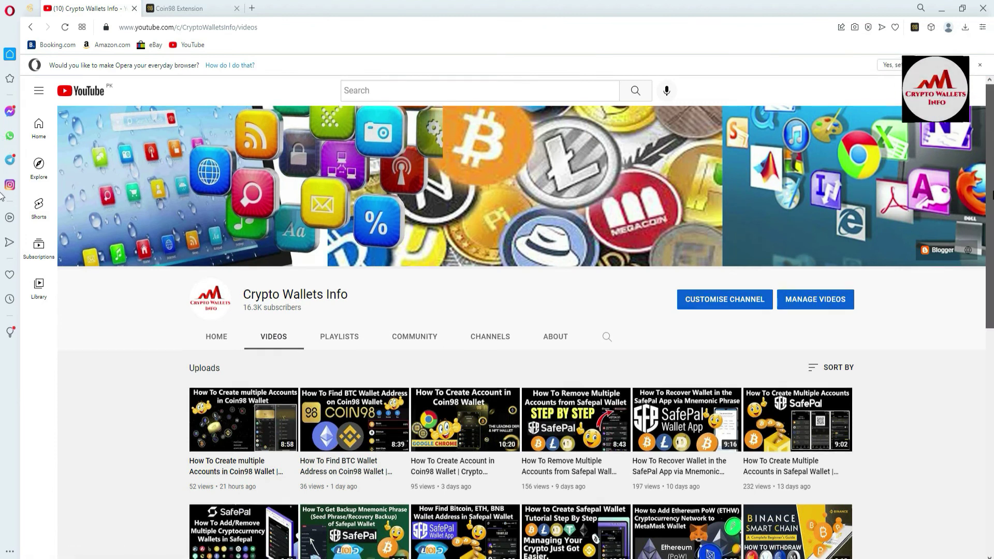
scroll(1, 220, "down", 3)
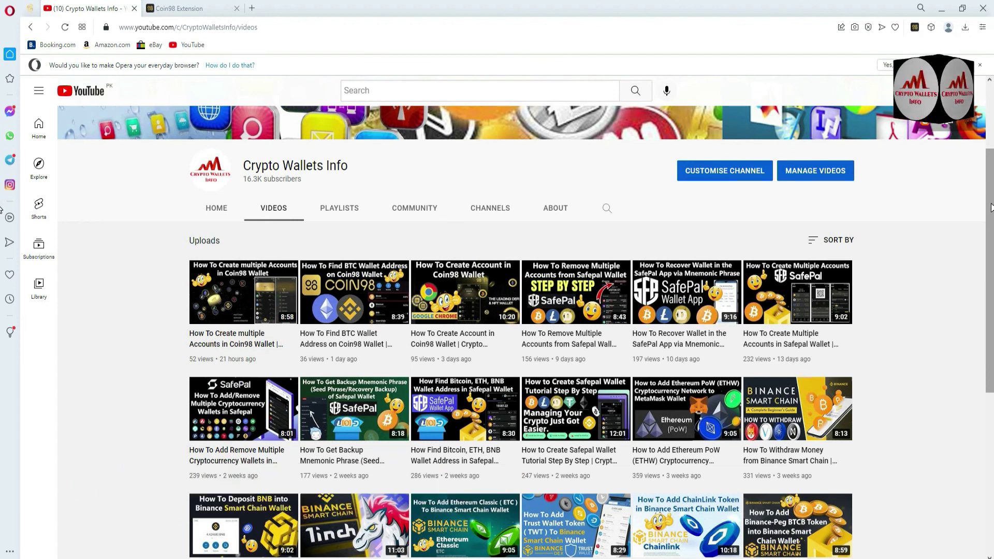
left_click_drag(991, 207, 991, 233)
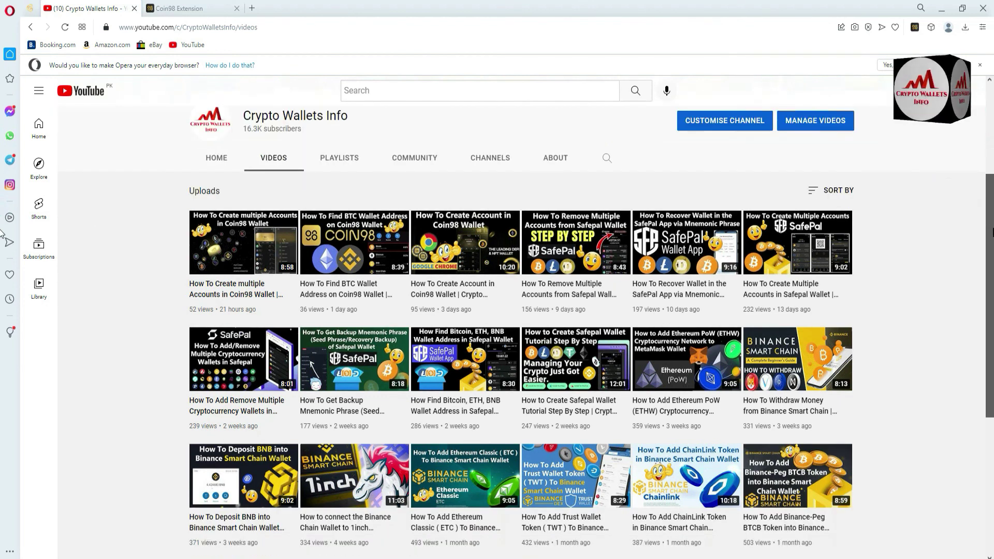